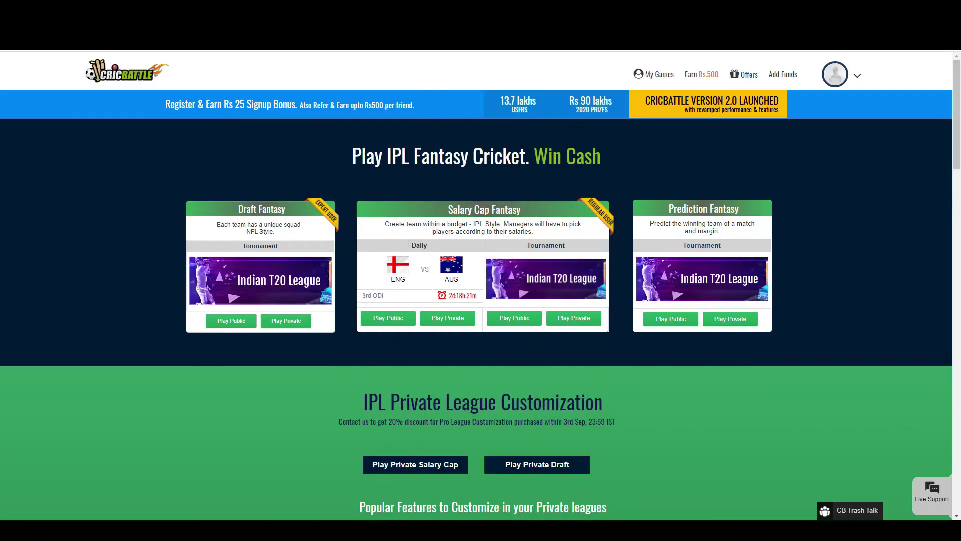
Choose Play Private Salary Cap on the home page to reach the Create Private League form
scroll(477, 305, down, 2)
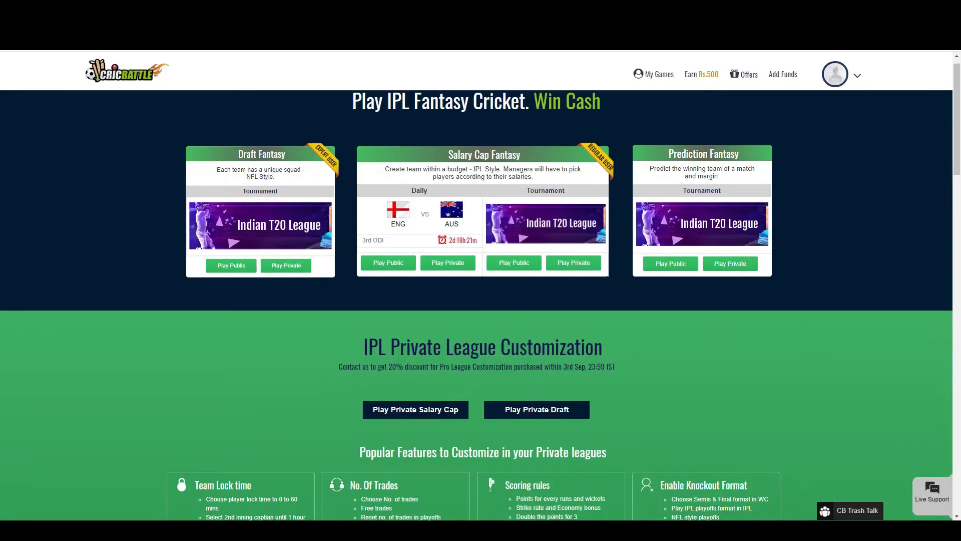
scroll(476, 305, down, 1)
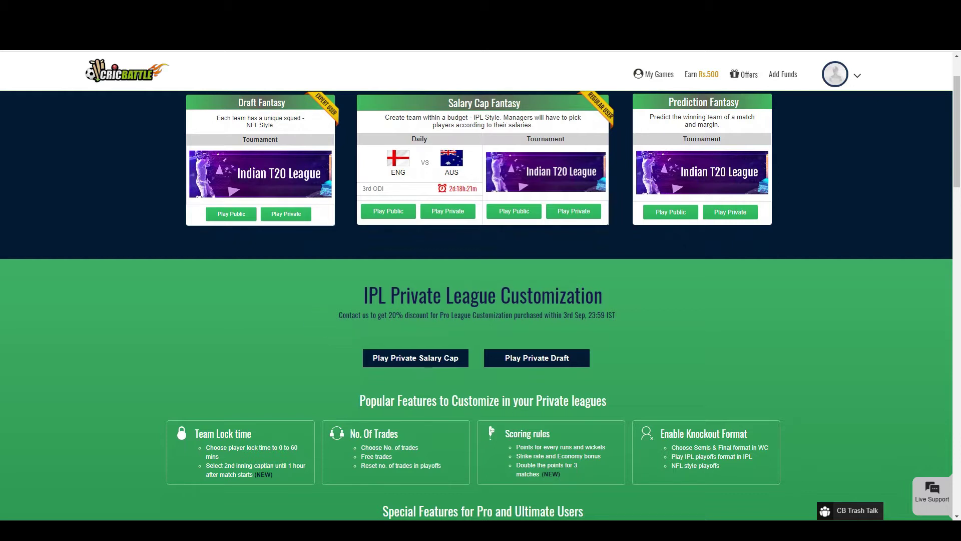
click(415, 359)
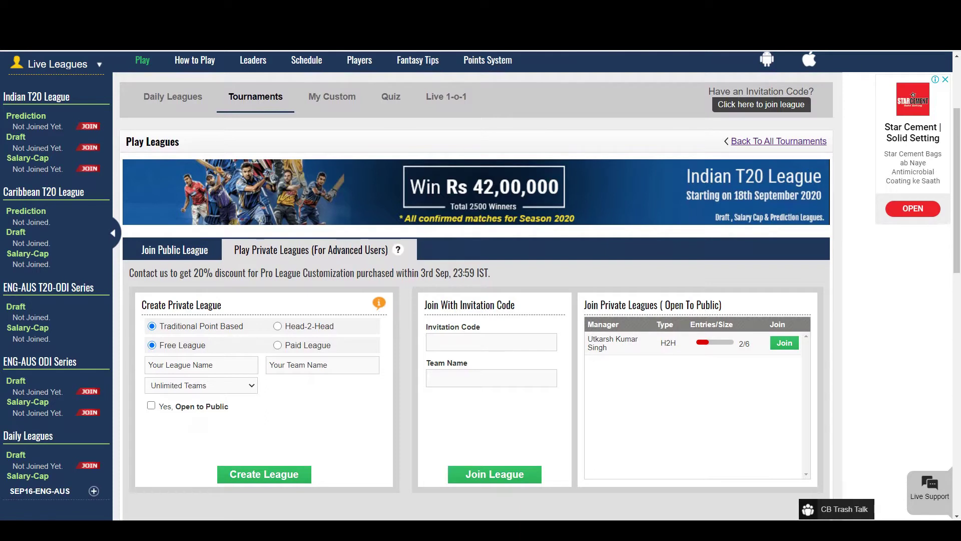
Name the free point-based league 'My IPL 2020' with team name 'Rocker' and submit it
scroll(481, 285, down, 1)
click(200, 317)
text(My IPL 2)
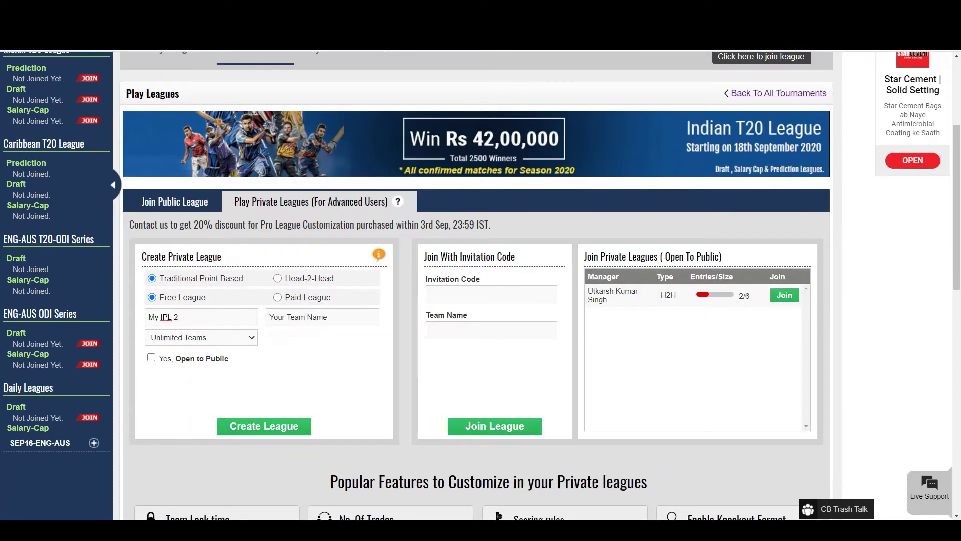
text(020)
click(323, 316)
text(Rockers)
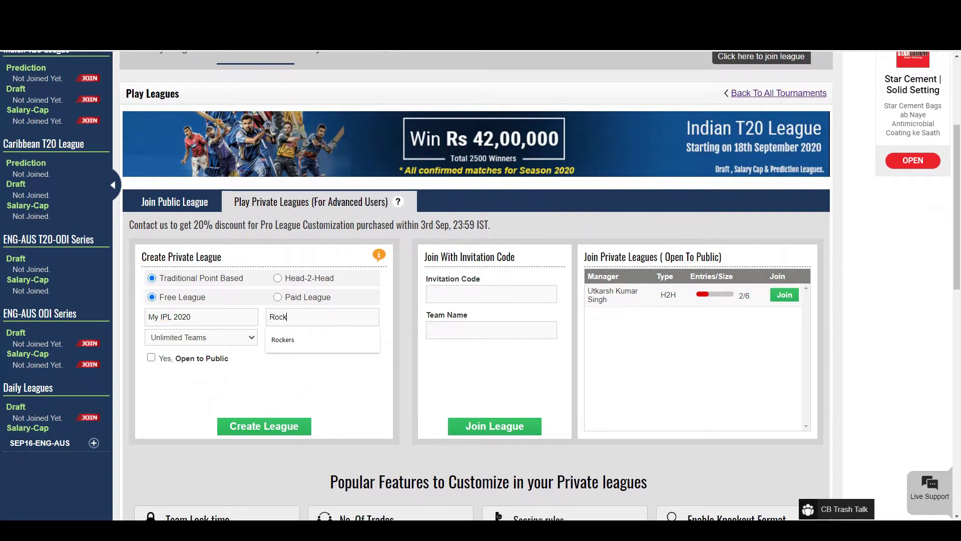
click(265, 428)
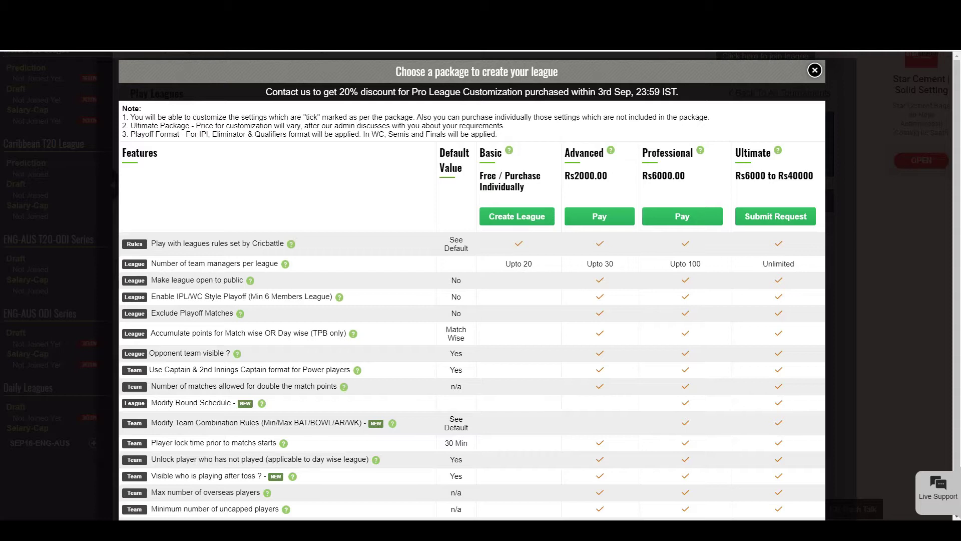
Review the package comparison, pick the free Basic package, and skip buying extra rules
scroll(472, 289, down, 2)
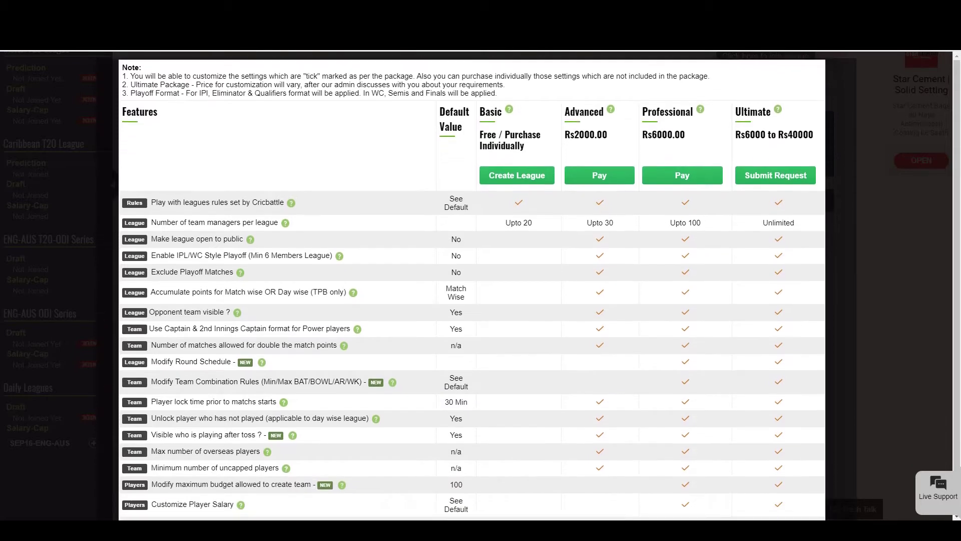
scroll(472, 288, down, 4)
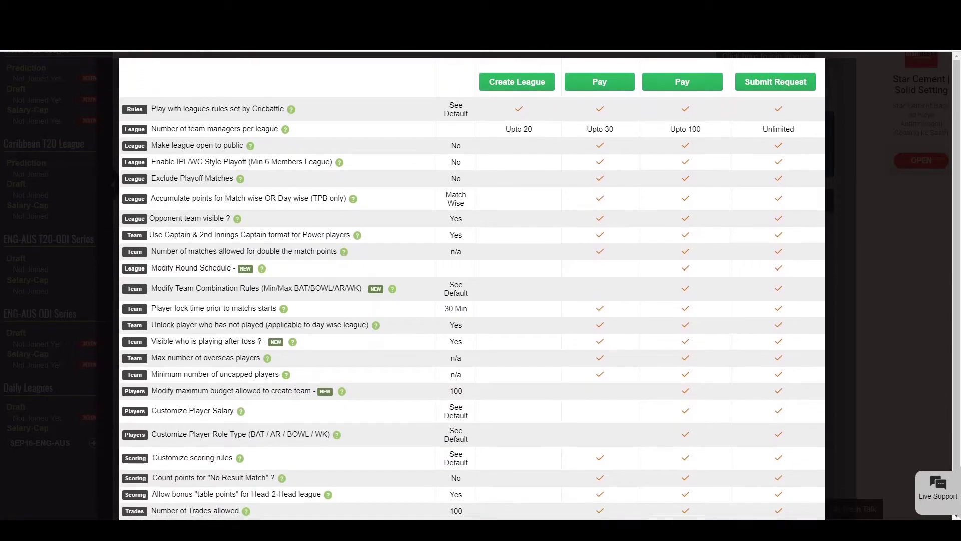
scroll(472, 289, down, 4)
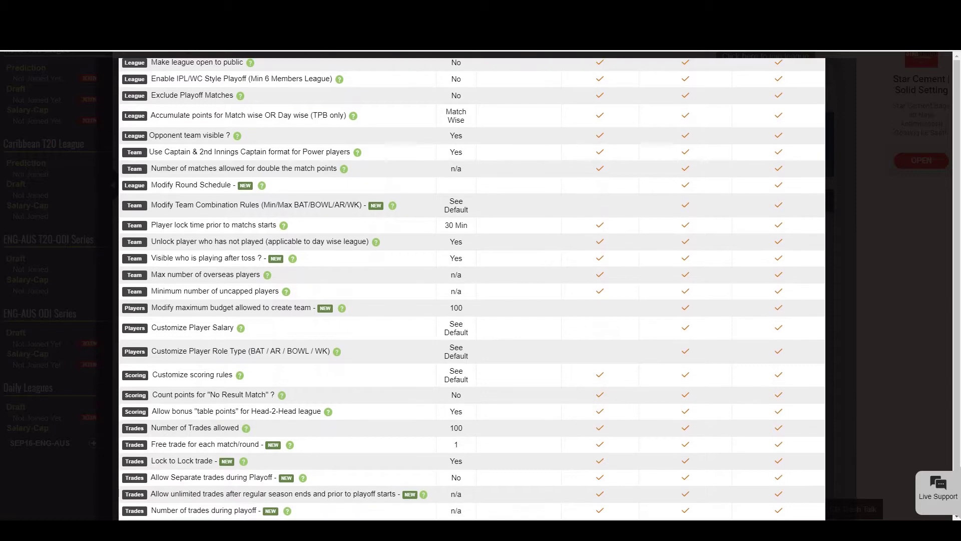
scroll(528, 243, up, 10)
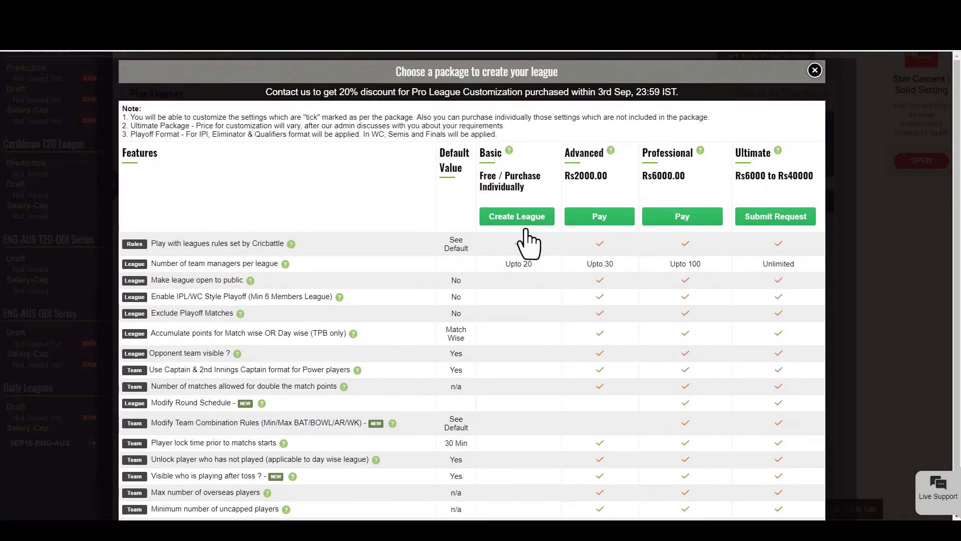
click(517, 217)
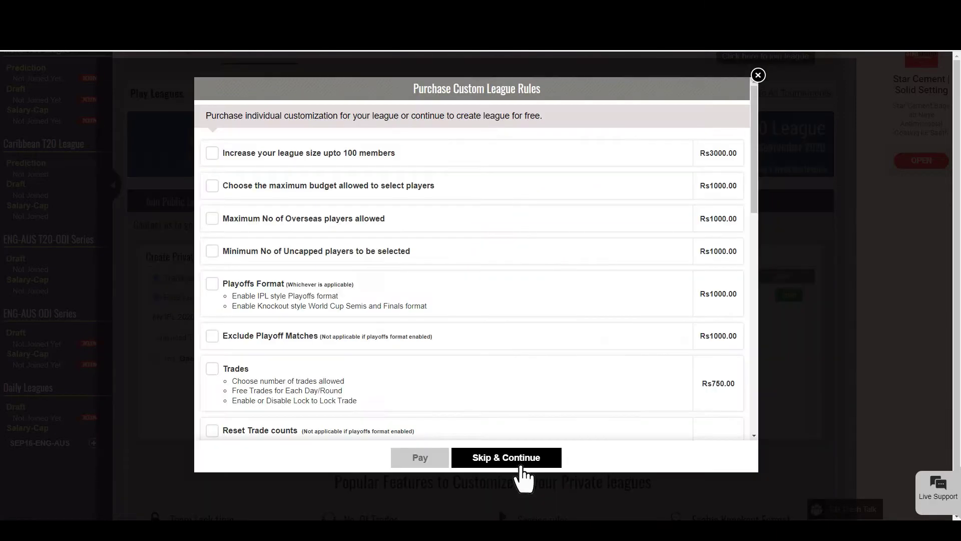
click(516, 459)
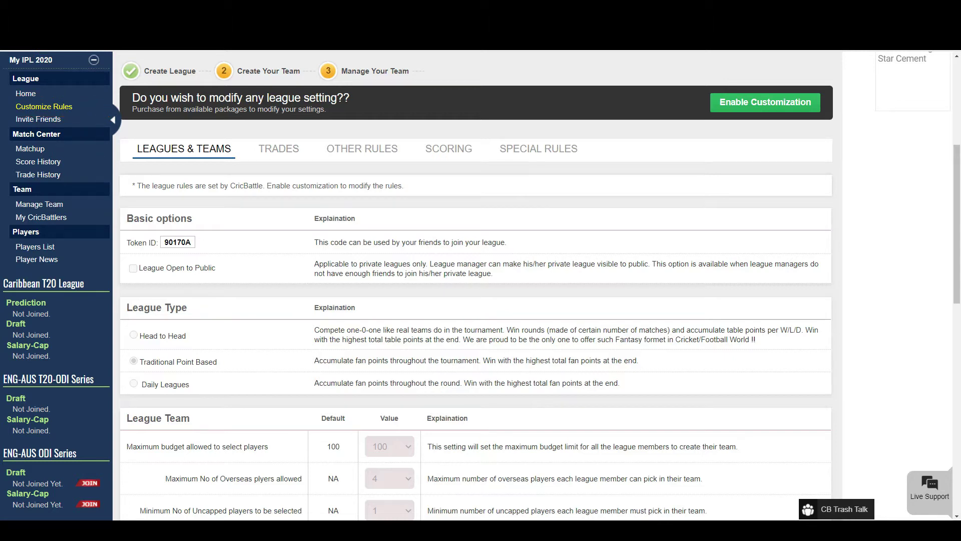
scroll(481, 285, down, 4)
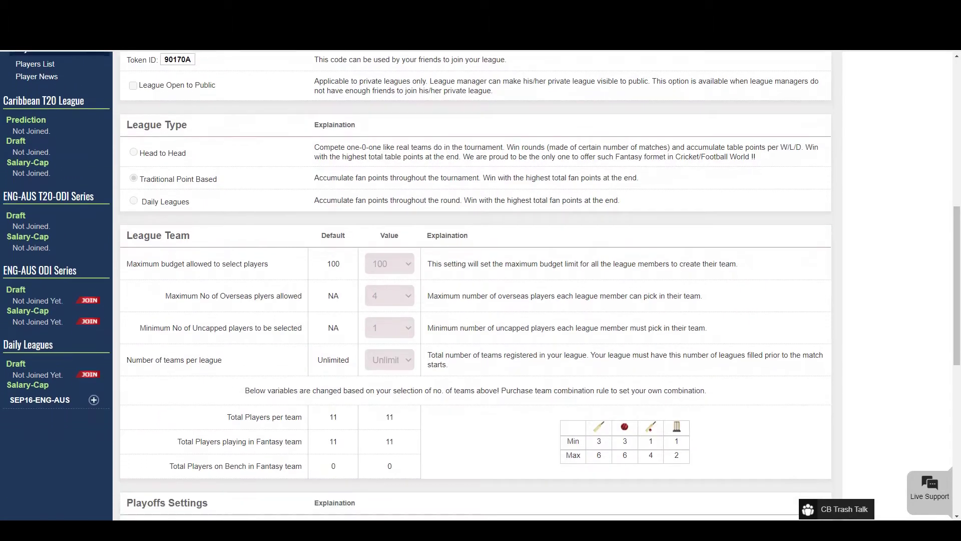
scroll(481, 285, down, 2)
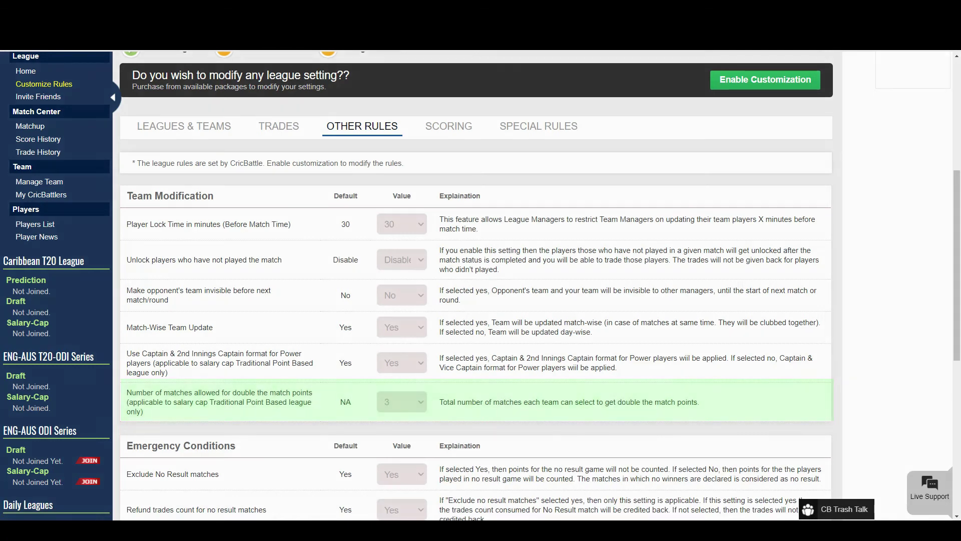
Switch to the OTHER RULES tab on the league rules page
click(444, 131)
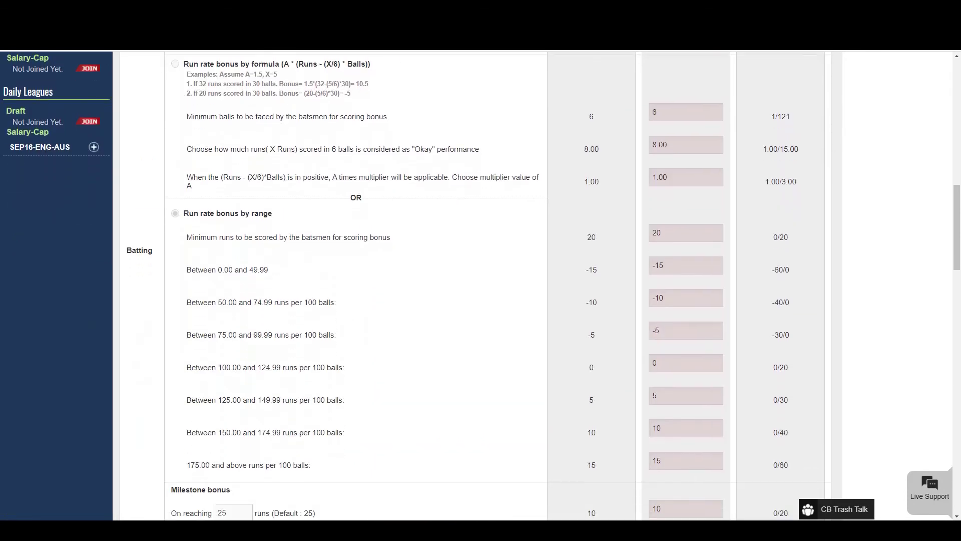
Scroll through the Scoring table to review batting, bowling, fielding and power-player points
scroll(481, 285, down, 4)
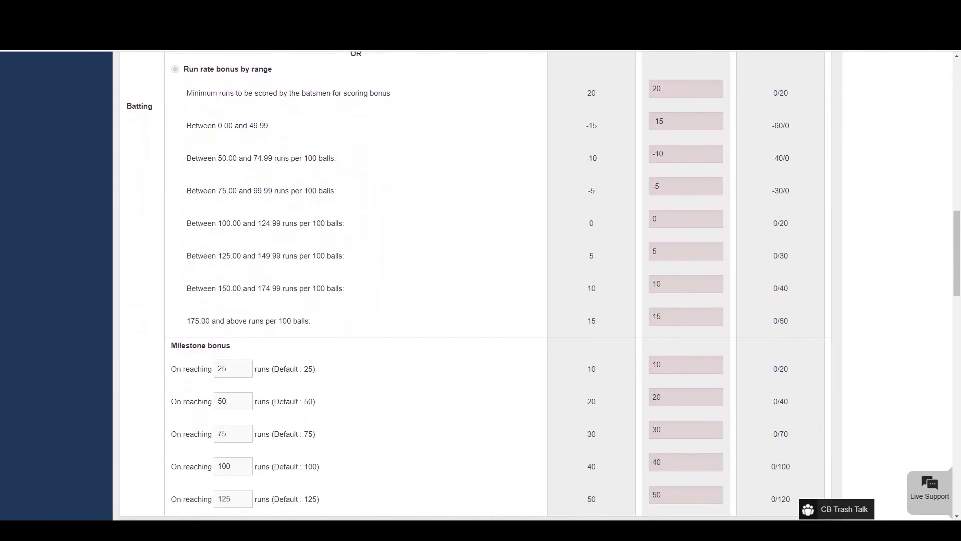
scroll(481, 285, down, 4)
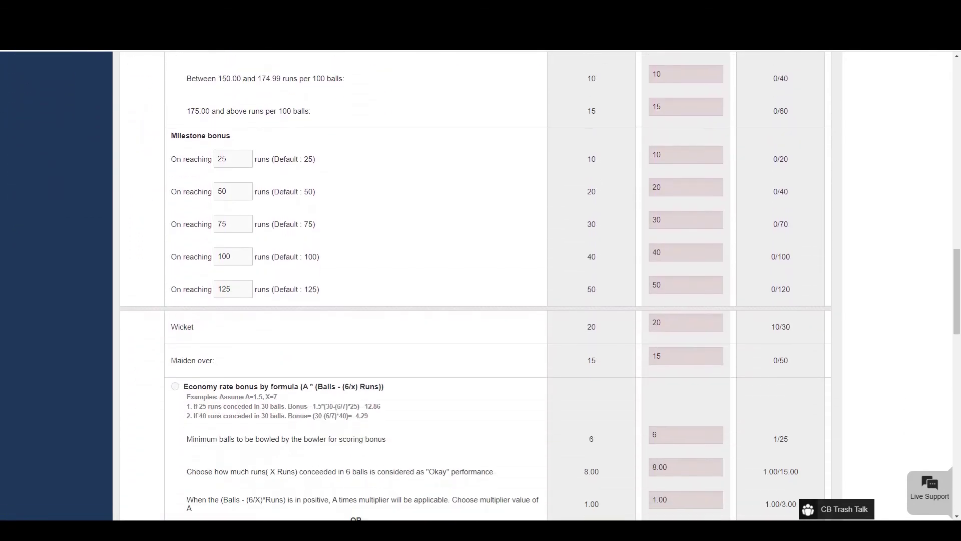
scroll(480, 286, down, 5)
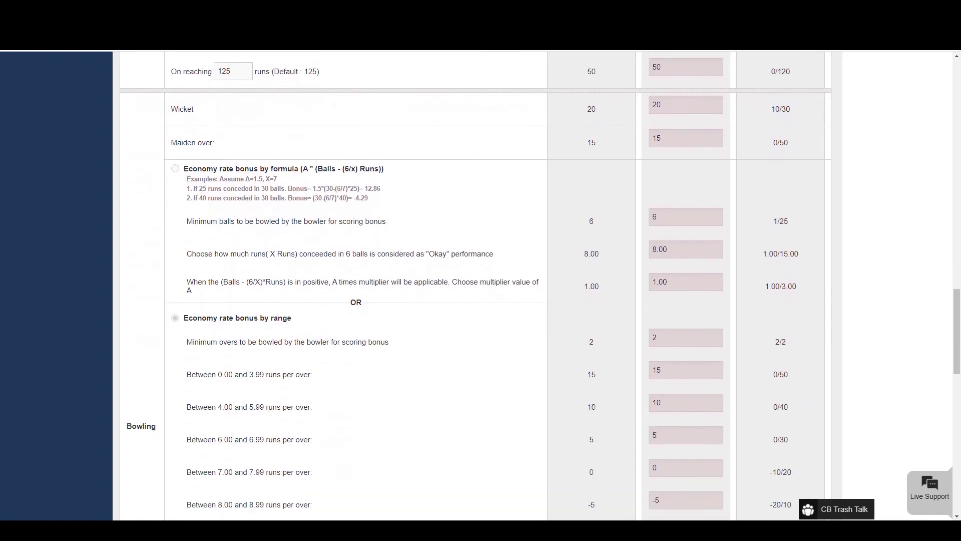
scroll(480, 285, down, 6)
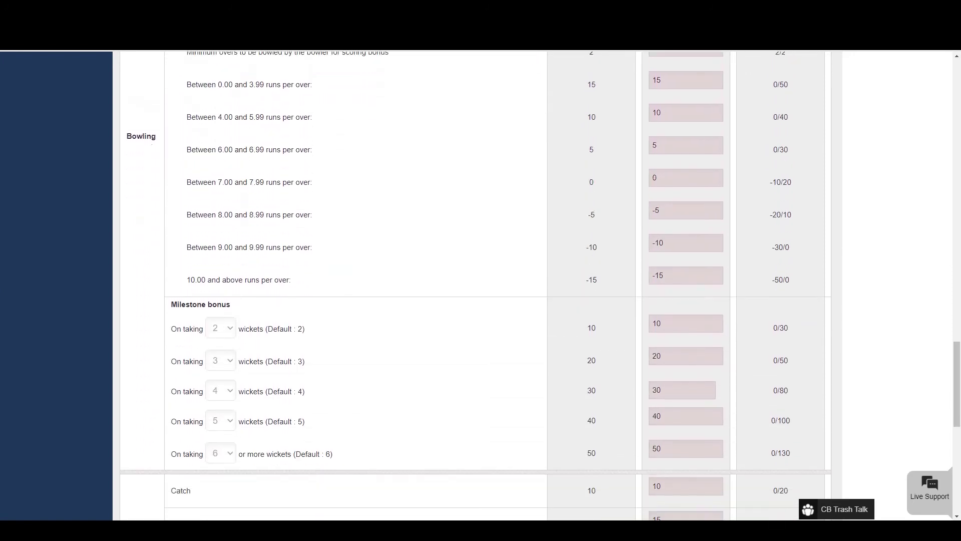
scroll(481, 285, down, 3)
scroll(481, 286, up, 8)
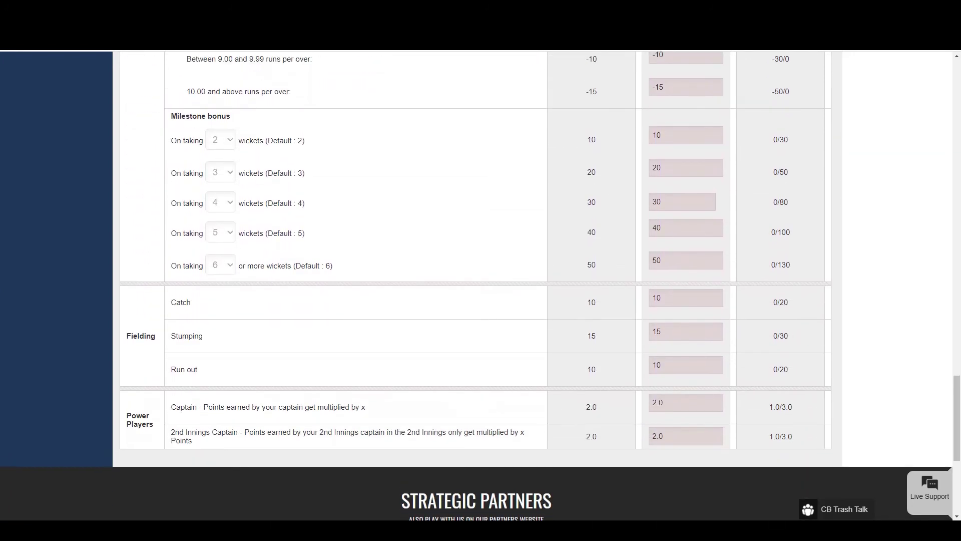
scroll(540, 268, up, 20)
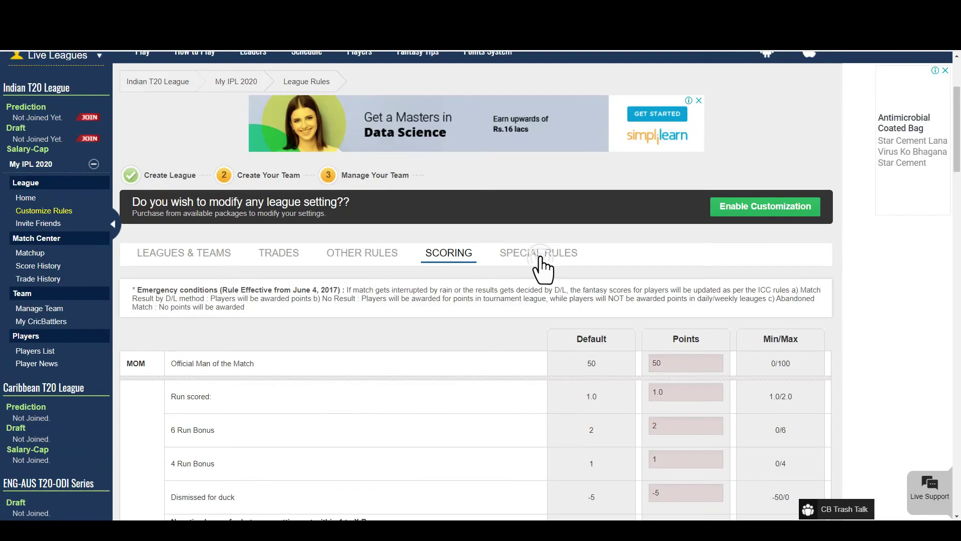
Show the SPECIAL RULES tab listing unpurchased player-role, salary and team-combination rules
click(539, 253)
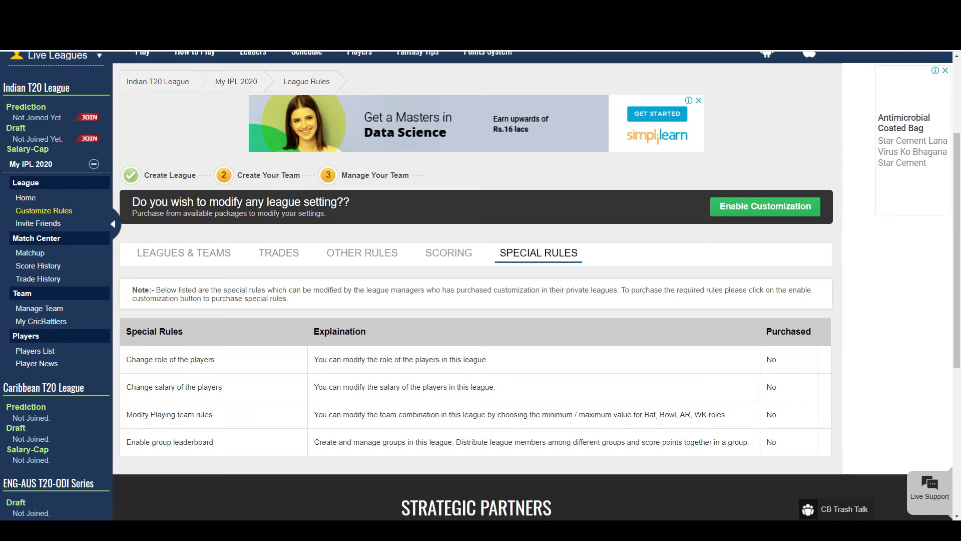
Enable customization, browse the packages and Select Rules option, then close both dialogs
click(763, 210)
scroll(472, 281, down, 3)
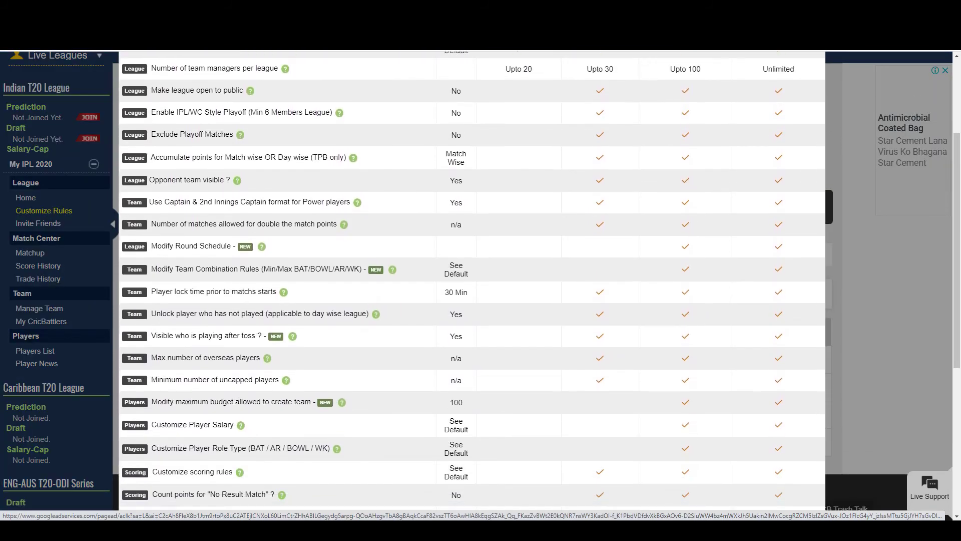
scroll(472, 281, up, 4)
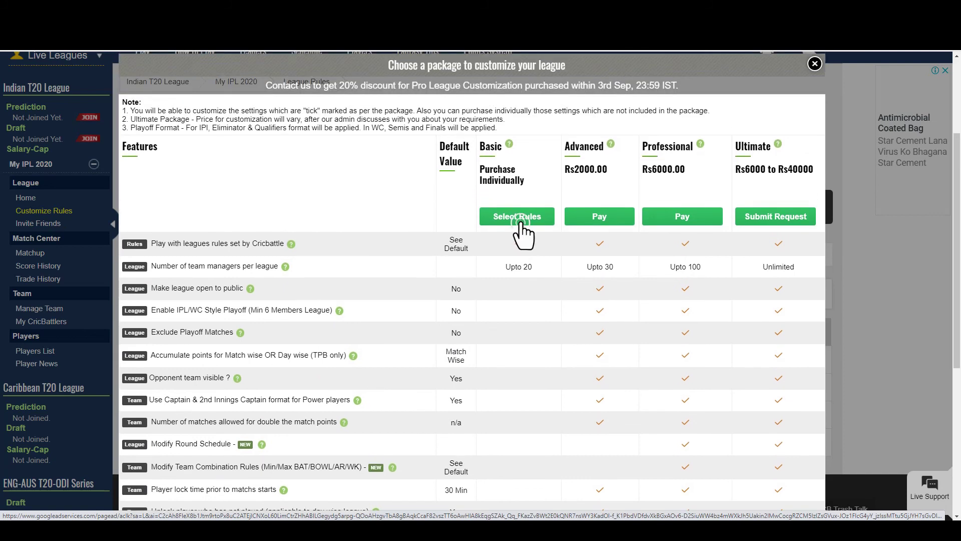
click(518, 216)
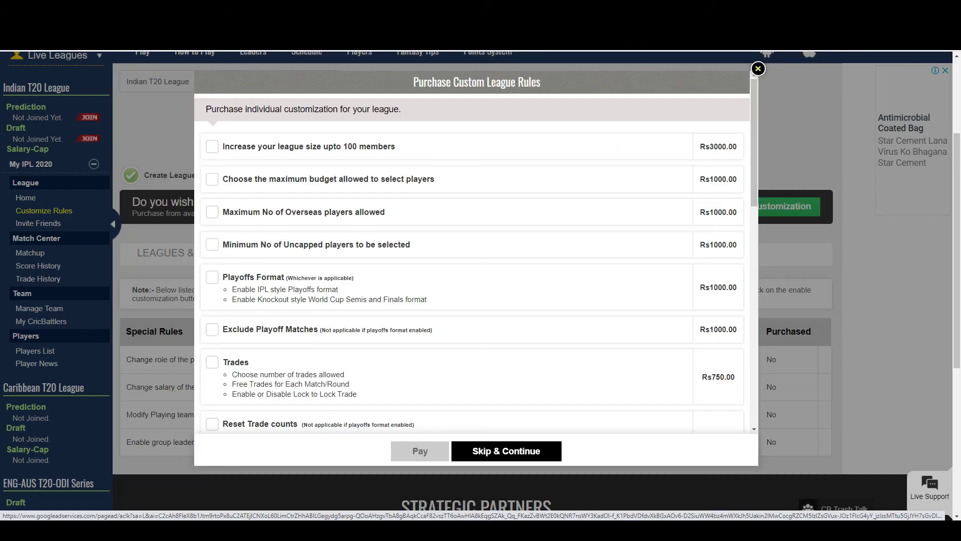
click(758, 68)
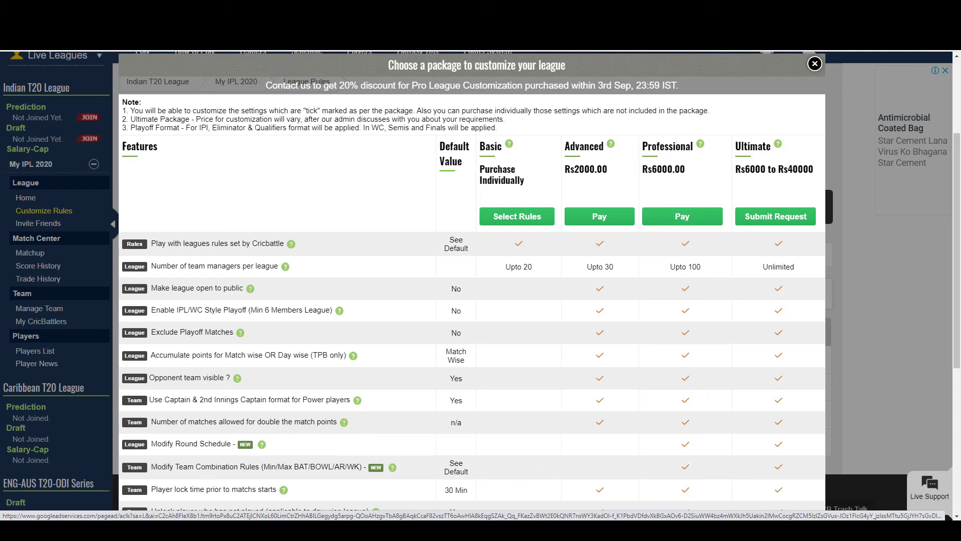
key(Escape)
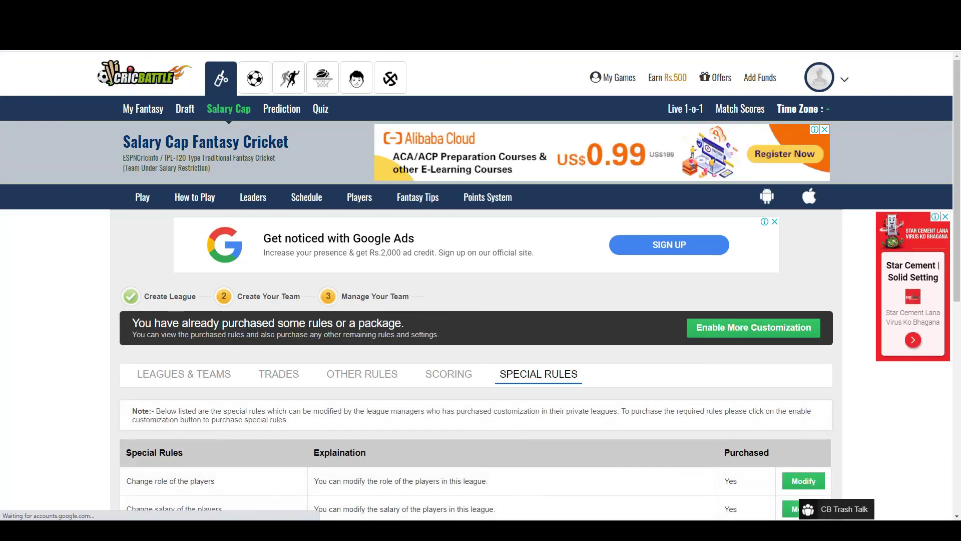
View the now-editable Trades and Other Rules tabs and open the Player Lock Time choices
scroll(480, 285, down, 3)
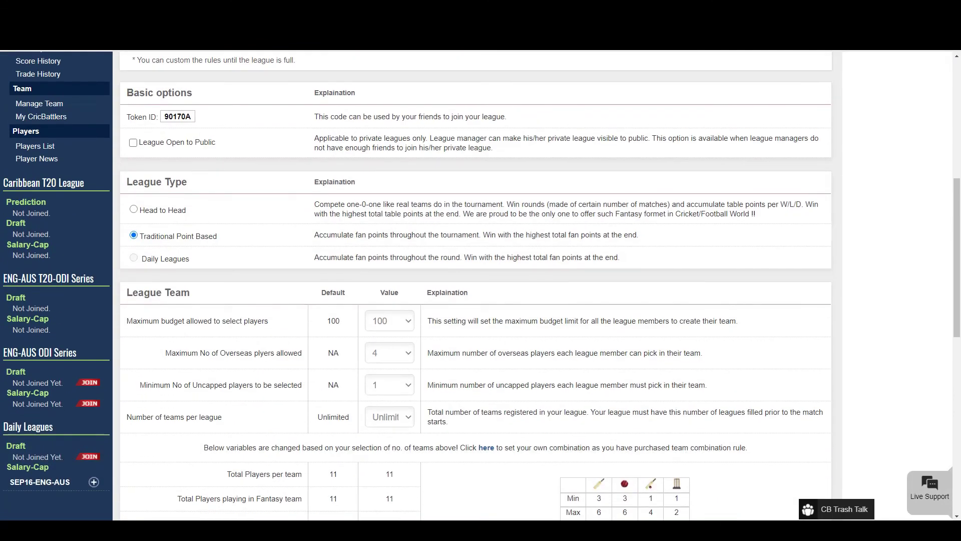
scroll(476, 285, up, 3)
click(278, 174)
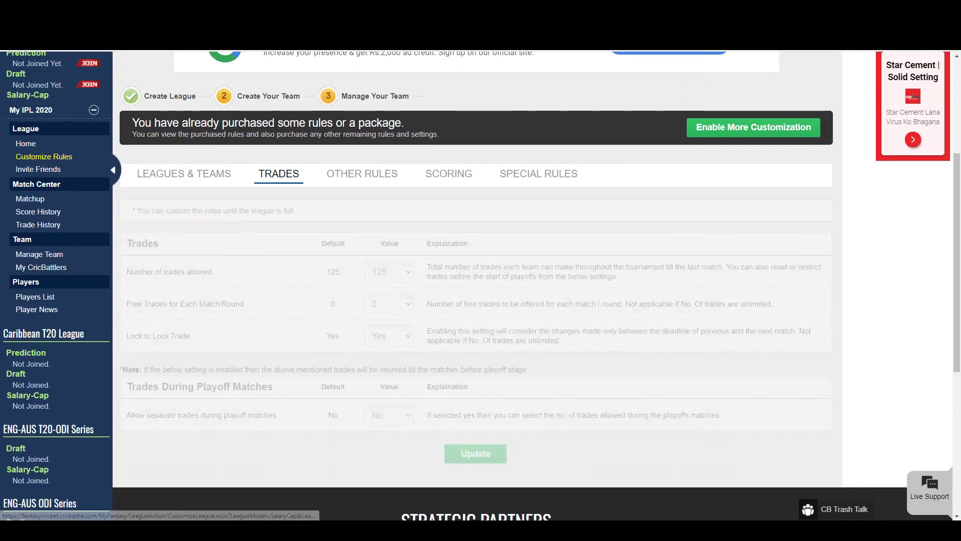
scroll(480, 285, down, 1)
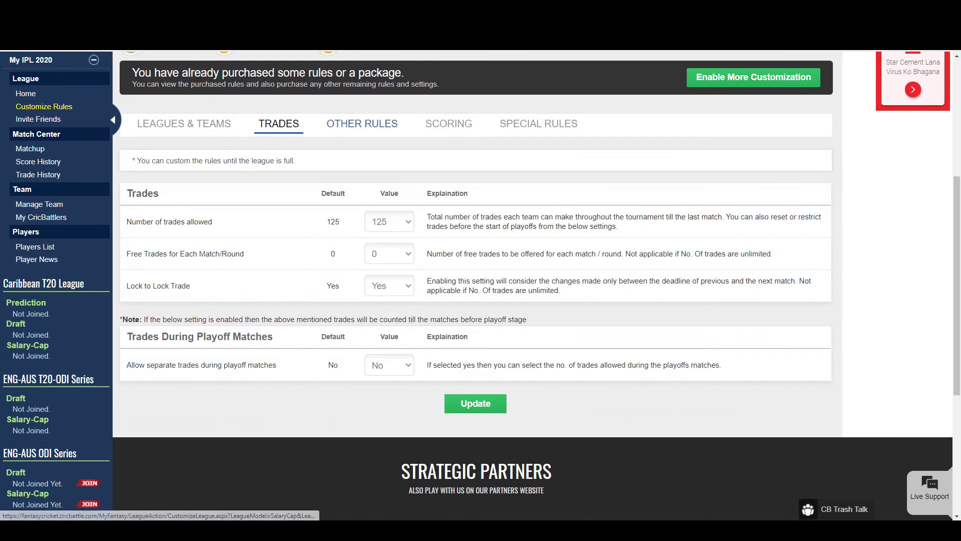
click(362, 124)
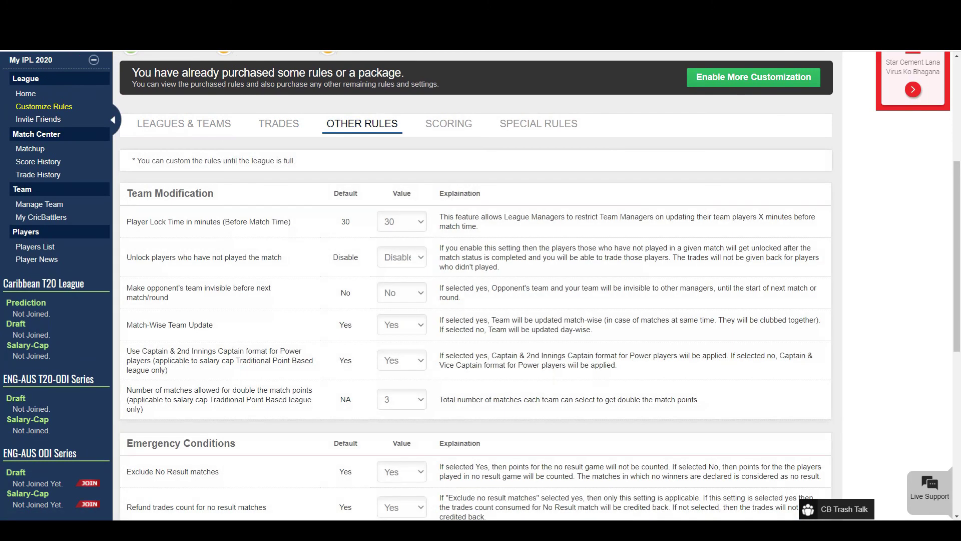
click(402, 221)
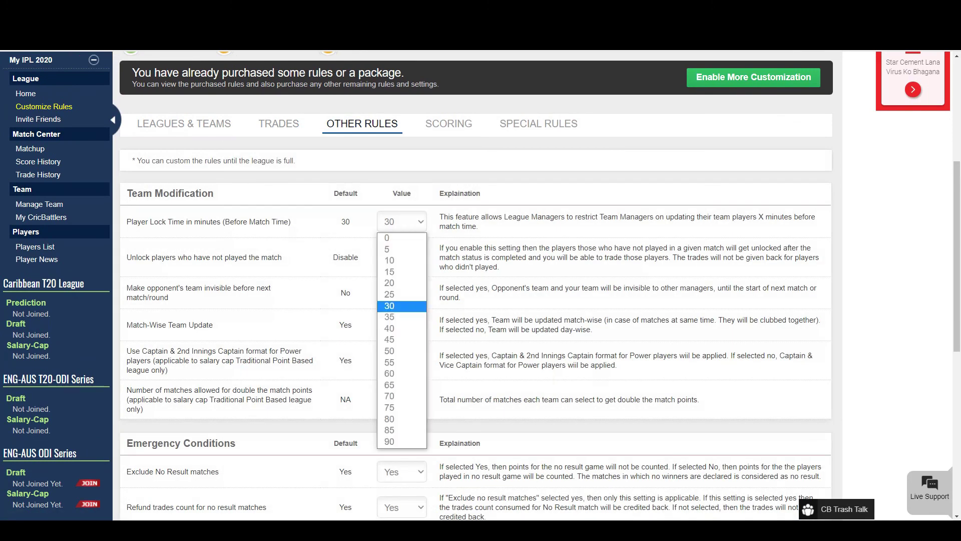